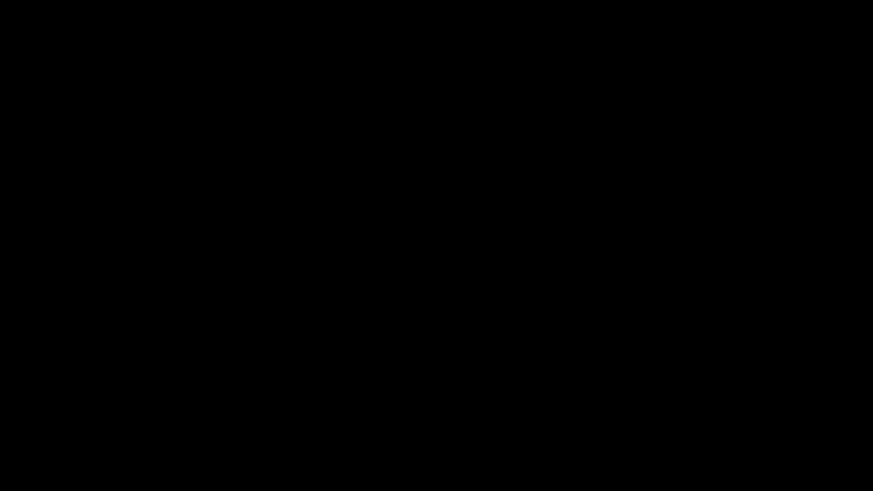
Step: Save the Commands note in Documents as autoexec.cfg with the All Files type
text(Commands)
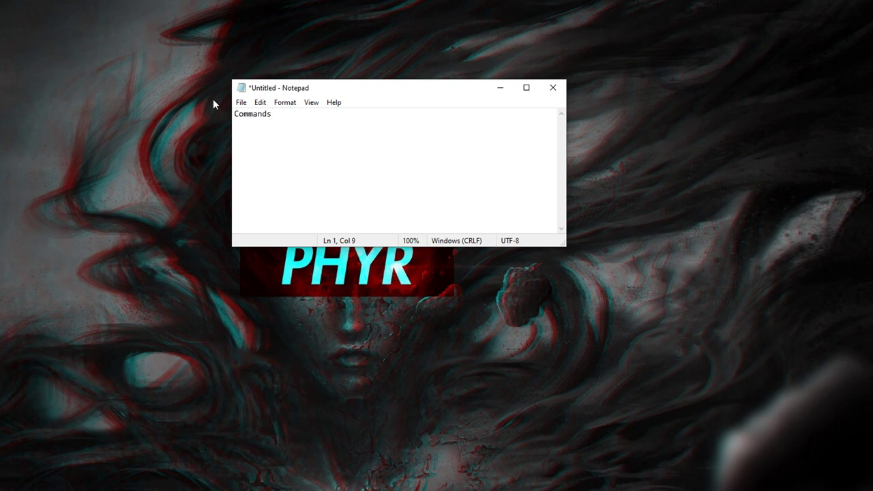
click(237, 102)
click(268, 165)
click(364, 379)
click(355, 398)
click(354, 355)
text(autoexecv)
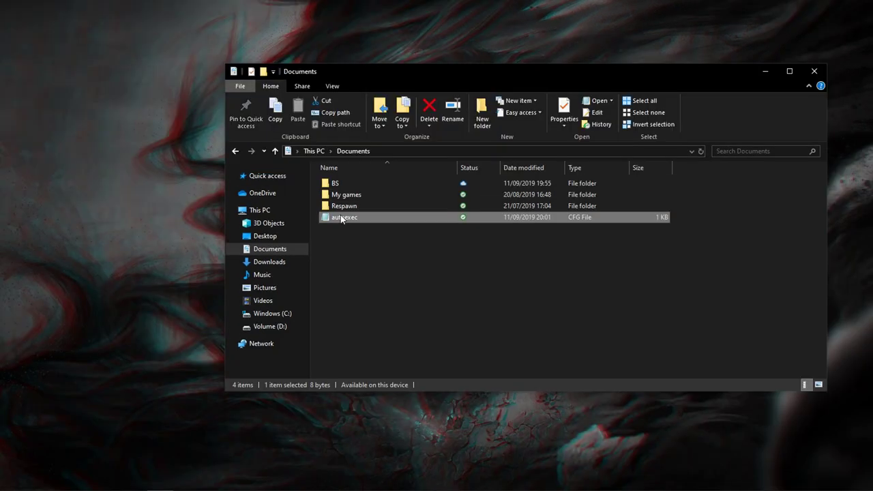
Step: Make autoexec.cfg read-only in its file Properties
right_click(341, 215)
click(372, 479)
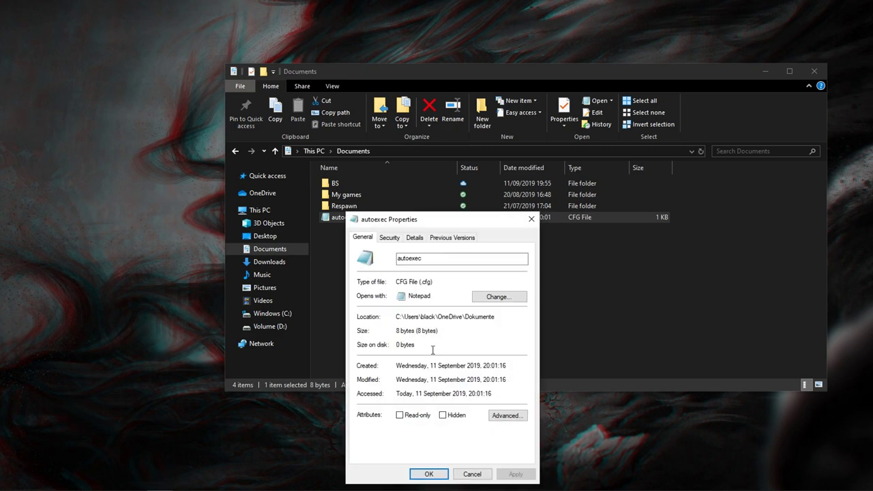
click(504, 479)
click(444, 474)
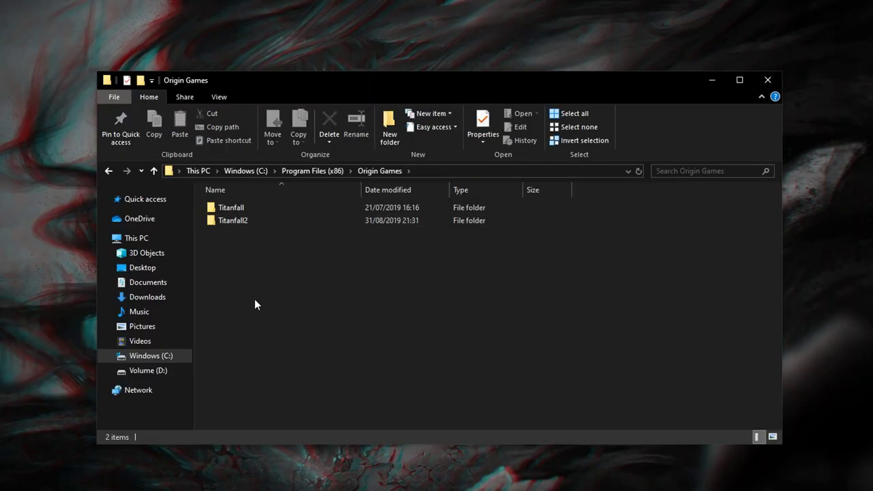
Step: Browse into Titanfall2, then r2, then its cfg folder
double_click(234, 221)
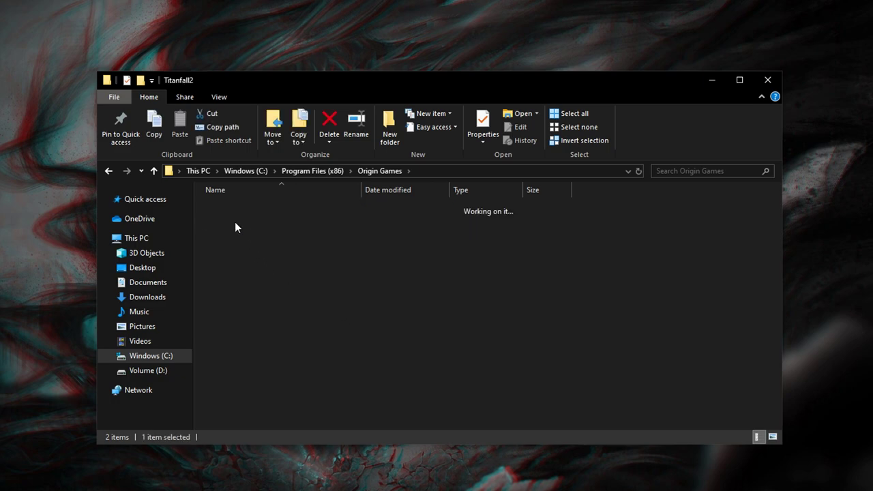
double_click(235, 258)
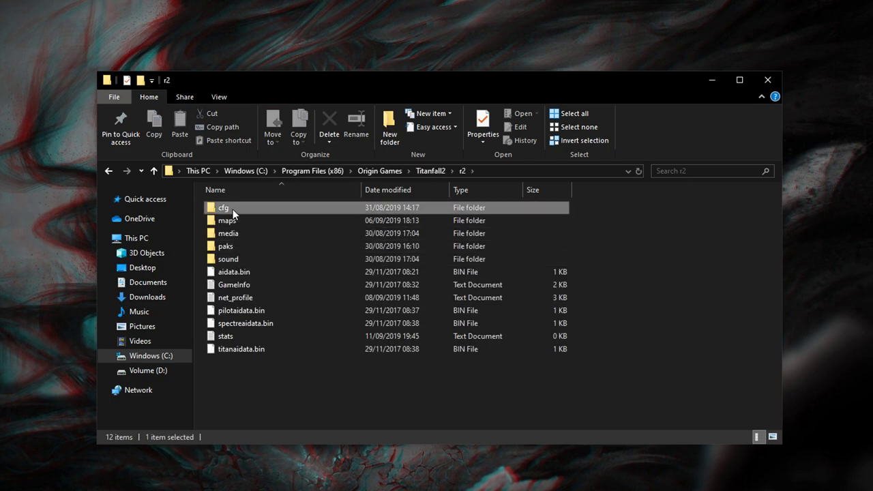
double_click(233, 209)
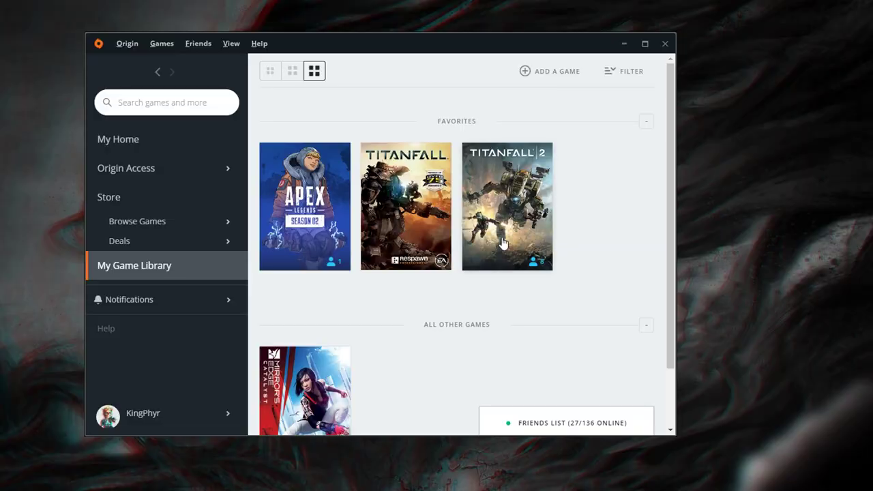
Step: In Titanfall 2's advanced launch options, review +exec autoexec.cfg -windowed -noborder and save
right_click(507, 242)
click(538, 148)
click(327, 152)
drag(226, 250, 135, 253)
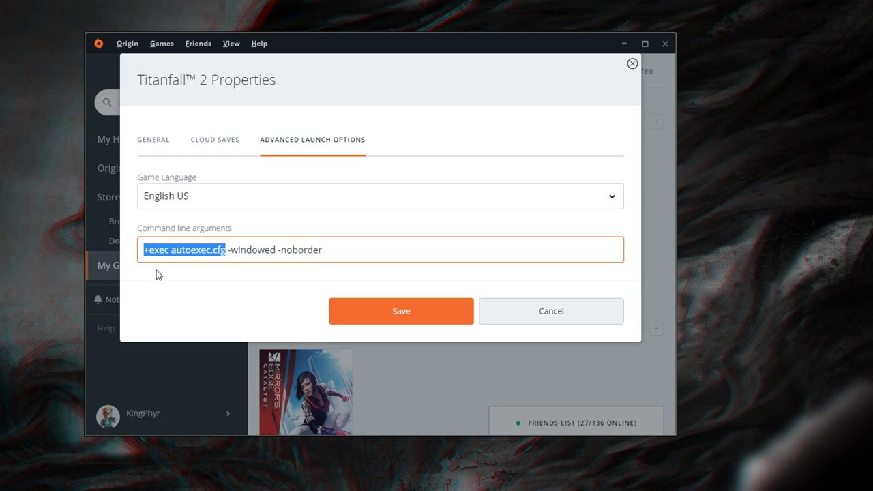
click(166, 269)
drag(228, 250, 315, 250)
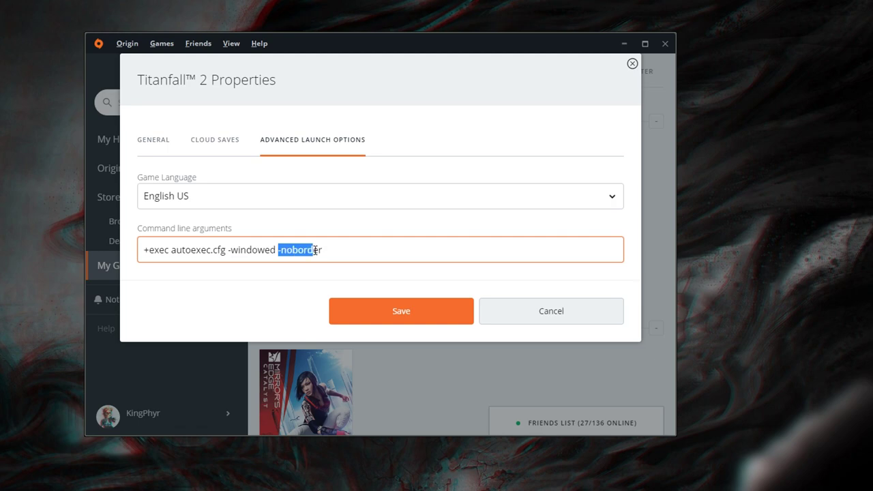
click(330, 280)
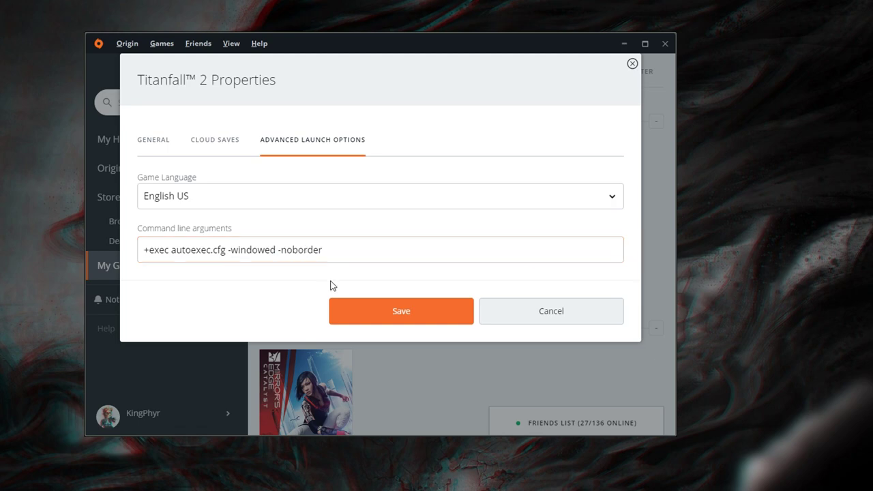
click(396, 313)
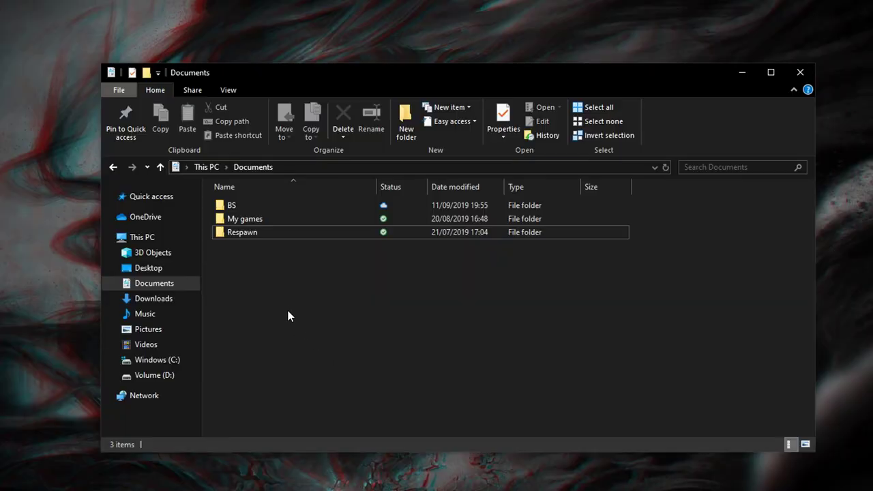
Step: Open settings.cfg from Documents\Respawn\Titanfall2\local, read through it, and close it
double_click(251, 236)
click(248, 222)
double_click(248, 224)
double_click(247, 208)
click(249, 219)
double_click(249, 219)
scroll(326, 116, down, 10)
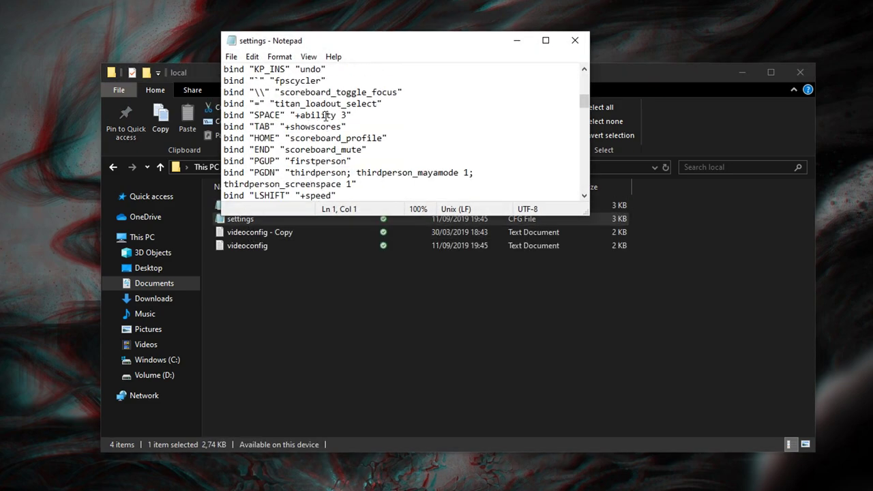
scroll(326, 116, down, 15)
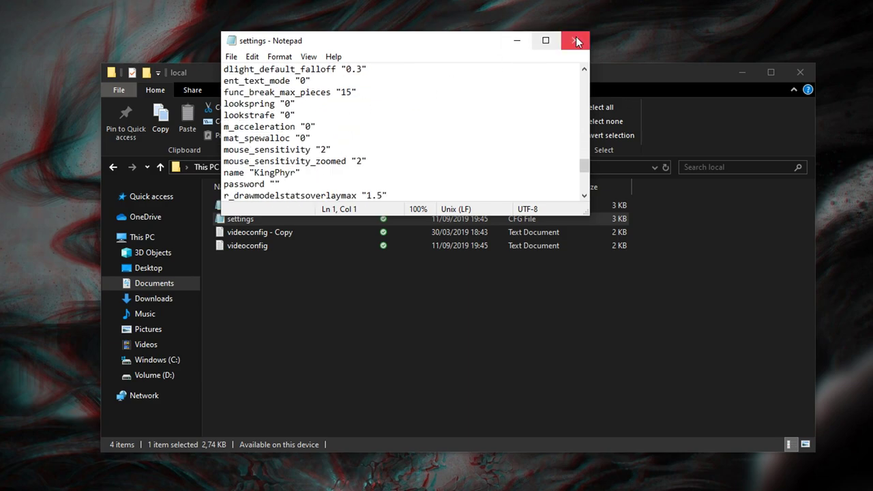
click(576, 41)
Step: Open videoconfig in Notepad, scroll through it, then select all and delete the text
double_click(253, 244)
scroll(331, 159, down, 10)
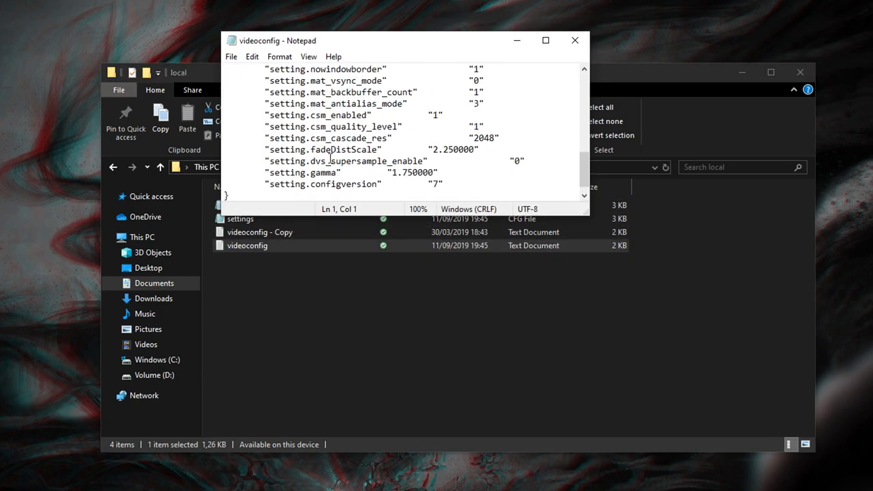
scroll(329, 186, up, 10)
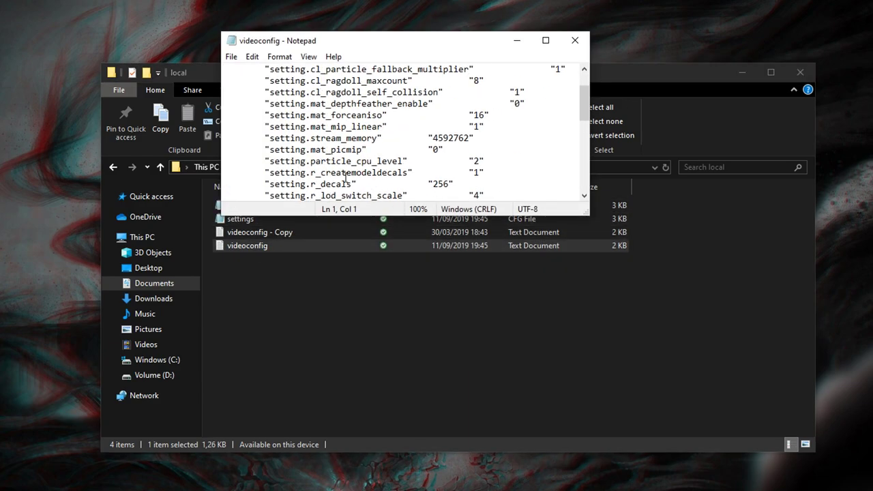
scroll(346, 179, up, 2)
scroll(426, 174, down, 3)
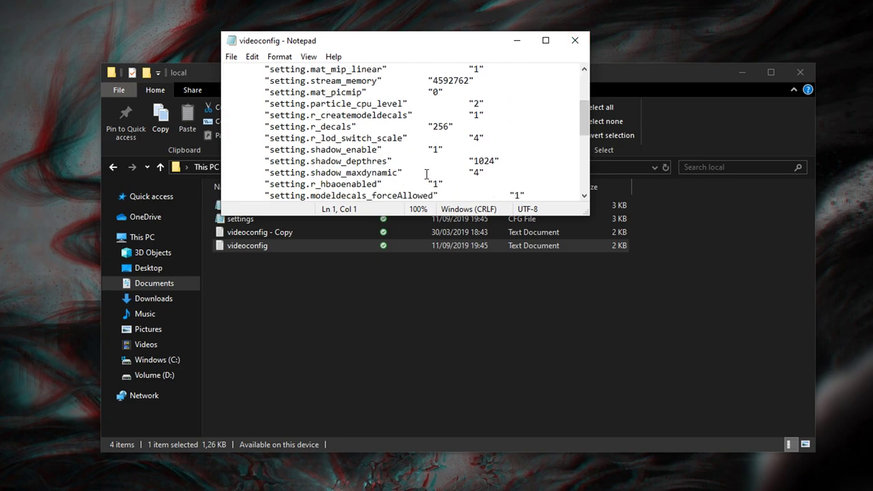
key(ctrl+a)
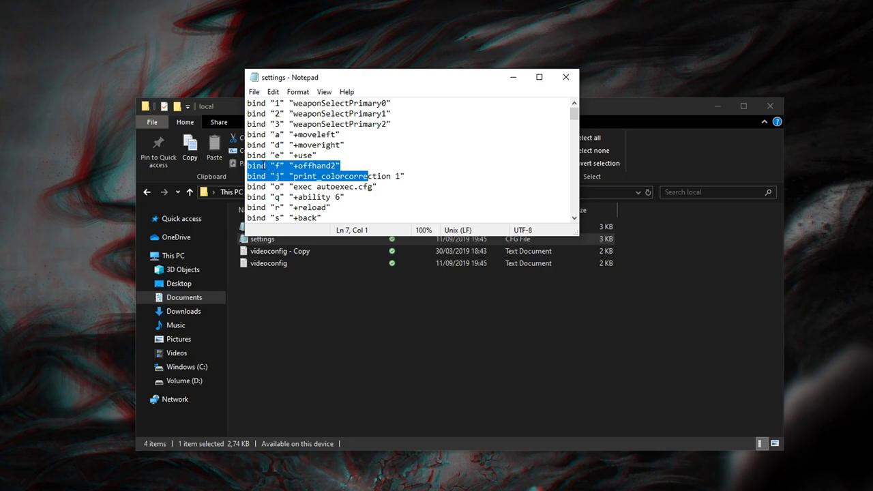
key(Delete)
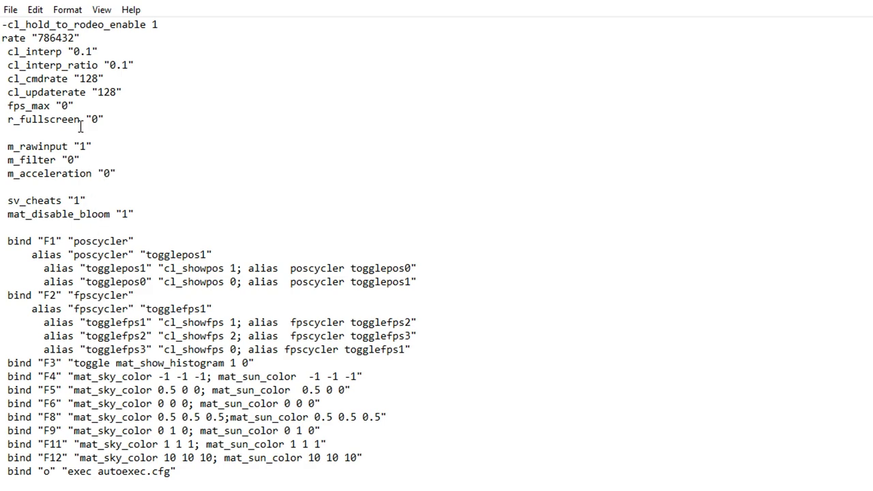
Step: Highlight fps_max and the mat_sky_color part of the F4 bind in the config
drag(80, 105, 13, 106)
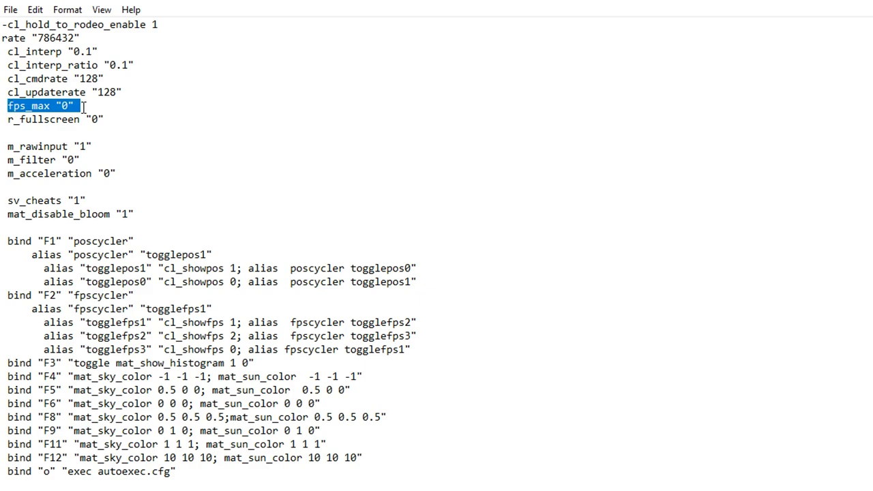
click(83, 105)
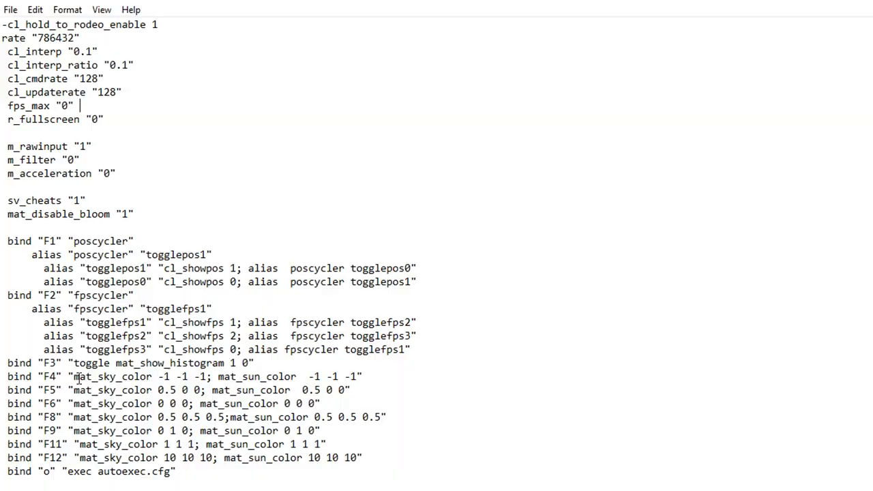
drag(73, 377, 155, 378)
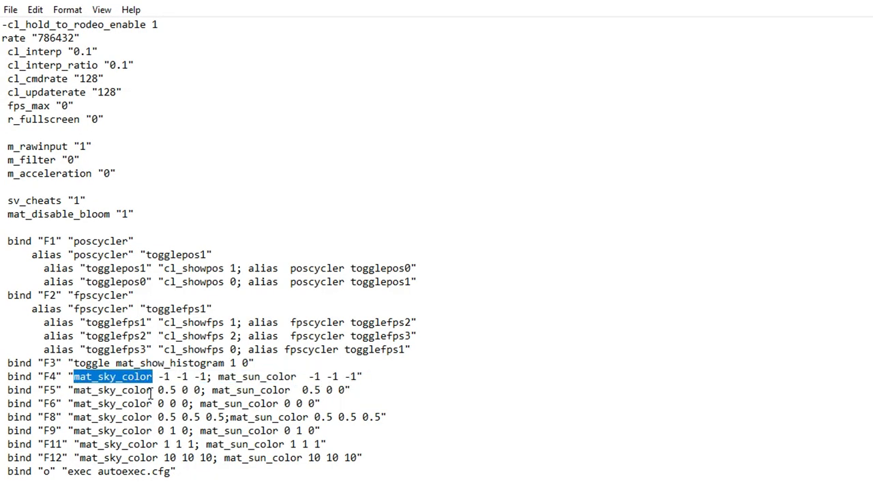
click(251, 386)
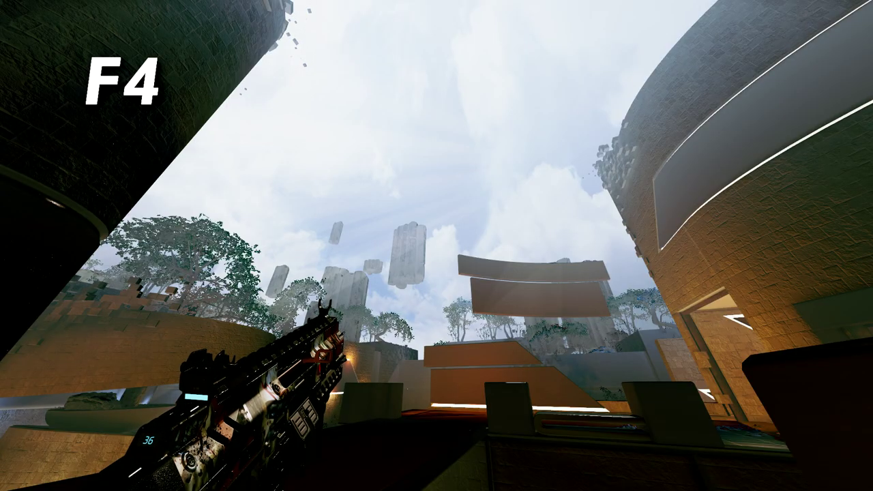
Step: Cycle the in-game sky and sun colour presets with F5, F6, F8, F9, F11 and F12
key(F5)
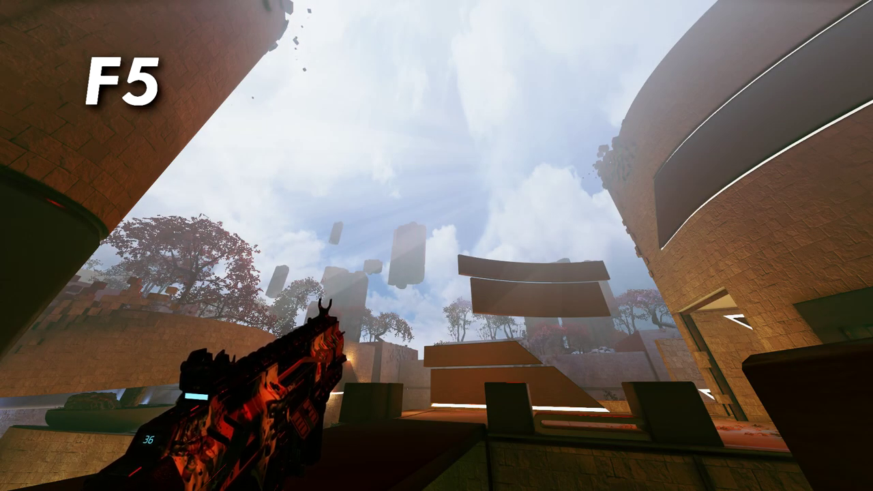
key(F6)
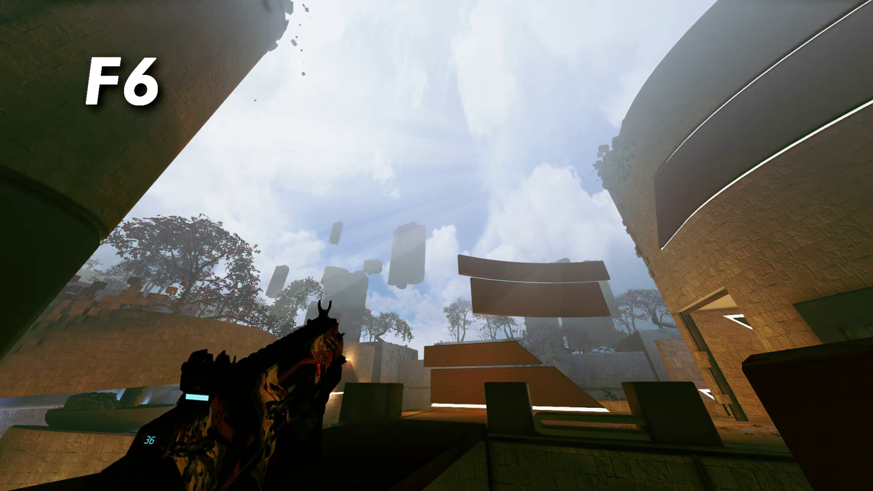
key(F8)
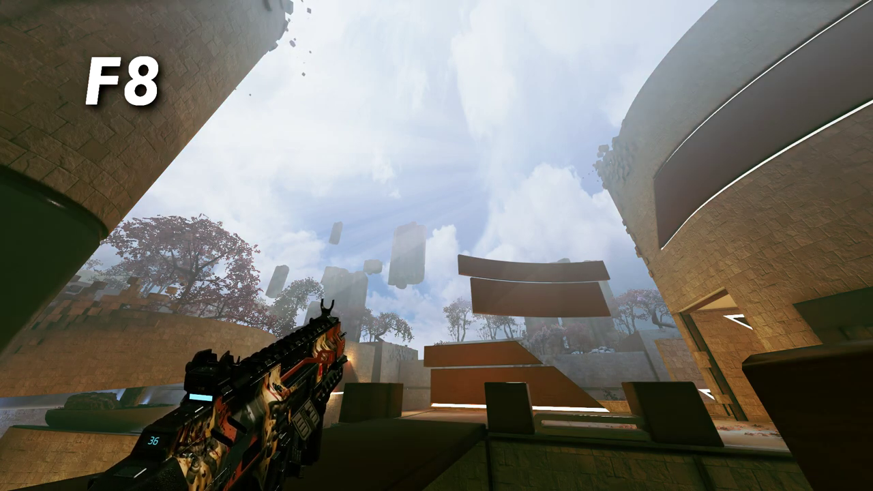
key(F9)
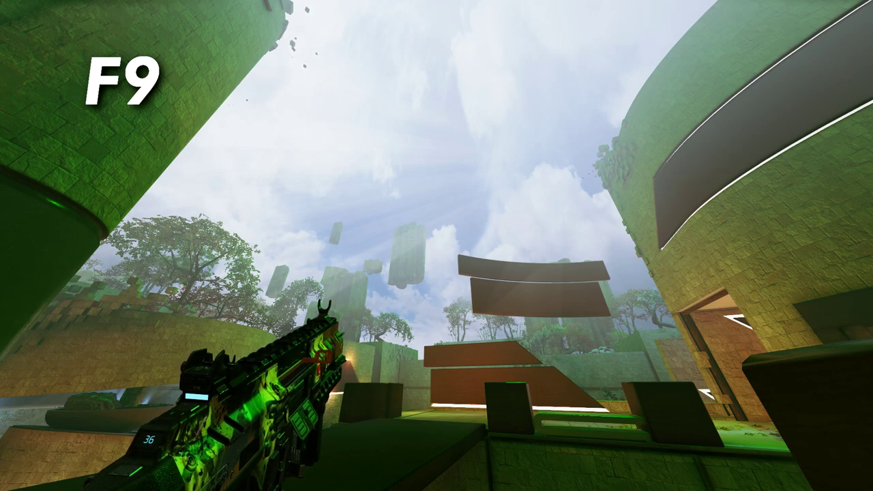
key(F11)
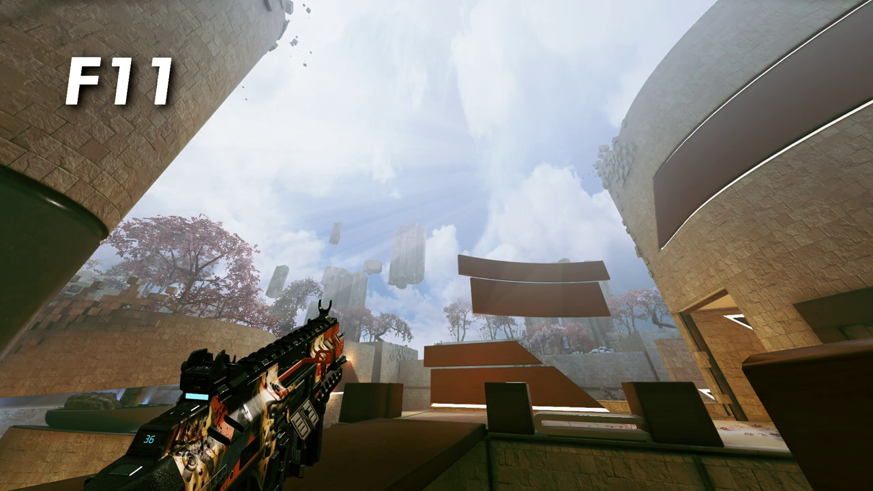
key(F12)
drag(7, 417, 81, 417)
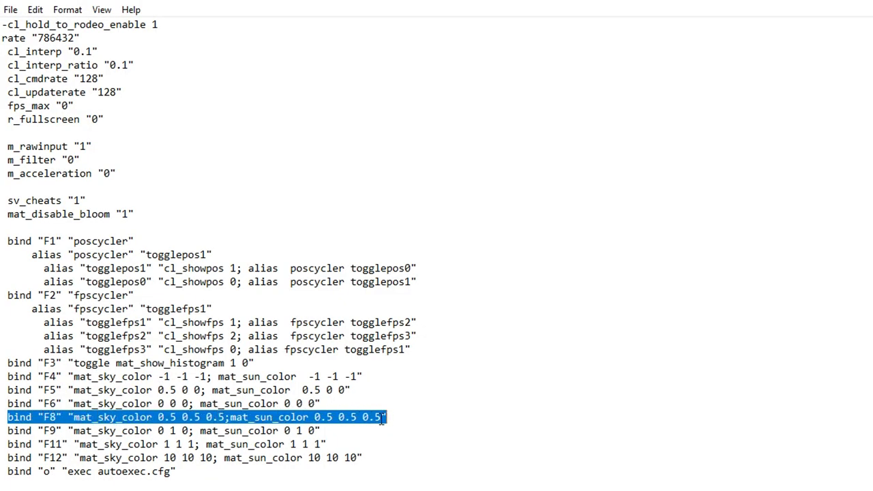
drag(74, 240, 100, 240)
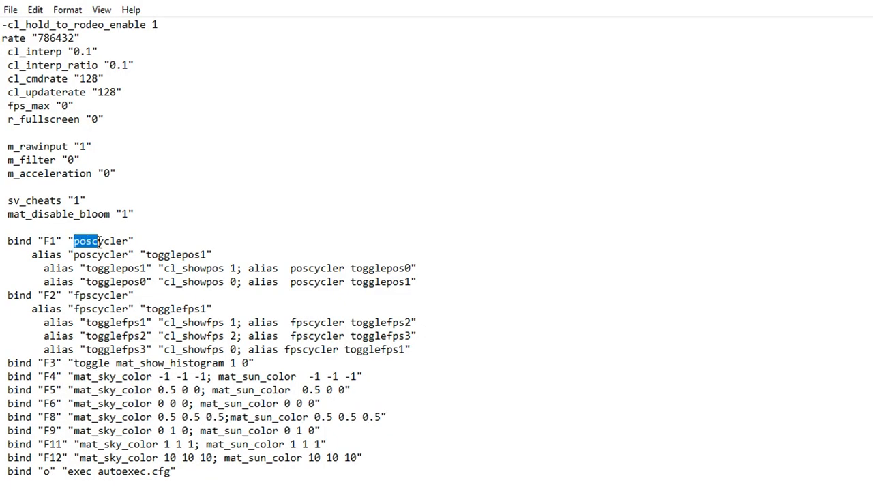
click(153, 240)
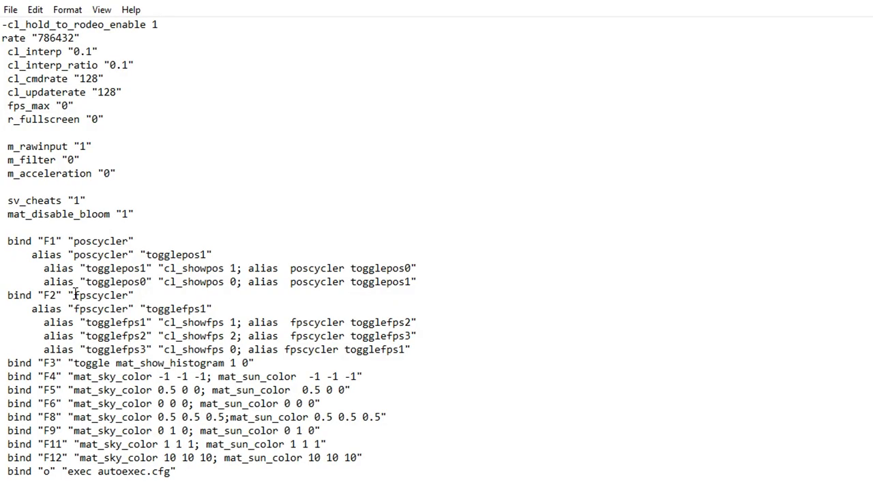
drag(74, 296, 126, 295)
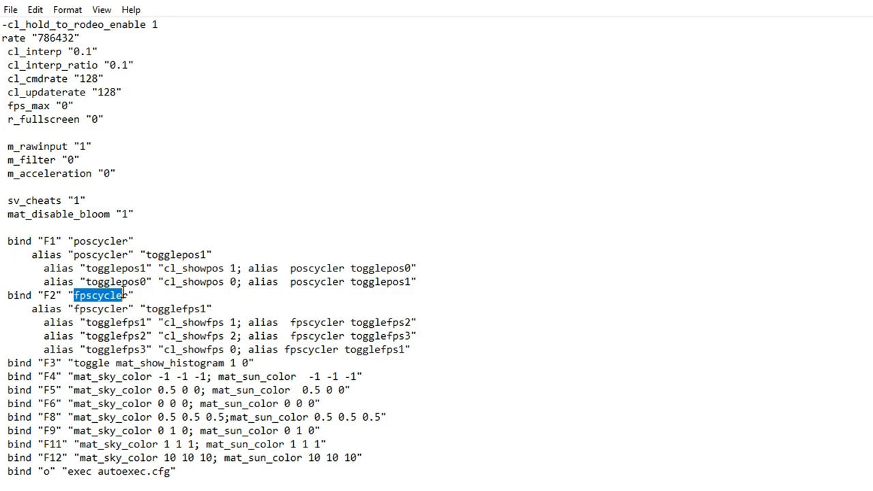
click(161, 293)
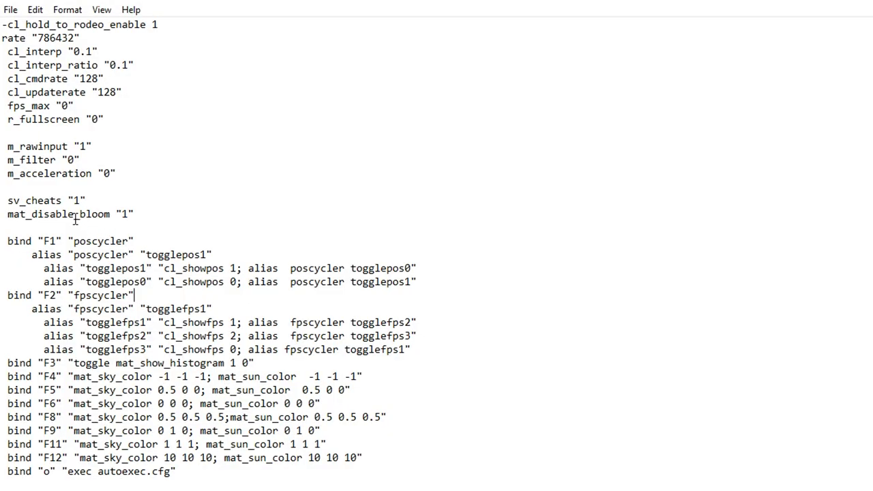
drag(8, 214, 107, 215)
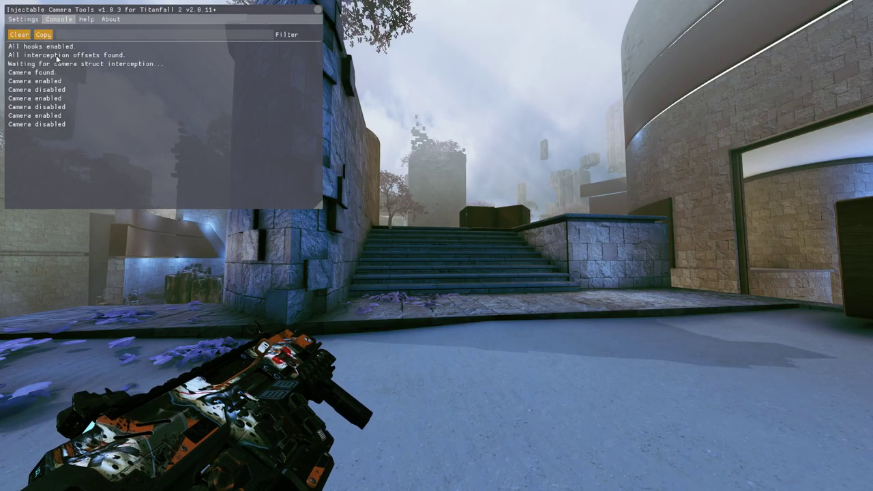
Step: View the Help controls list, then the Settings page with speed, FoV and DoF values
click(87, 19)
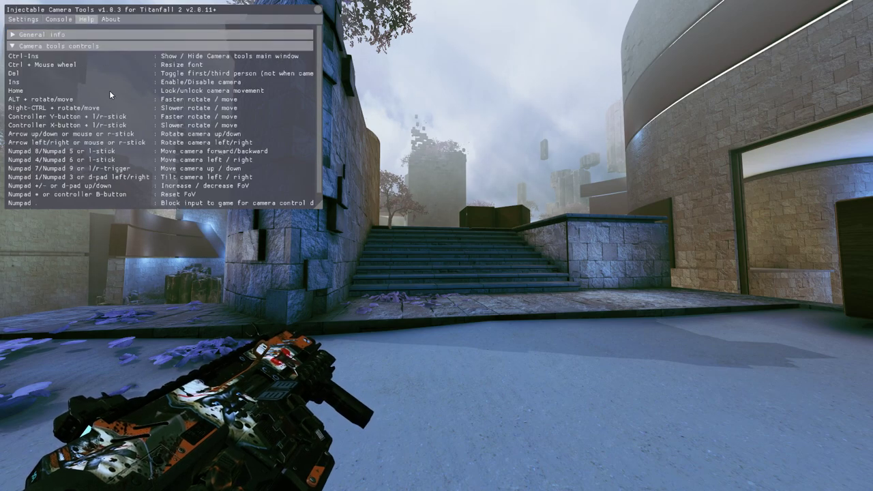
scroll(109, 102, down, 1)
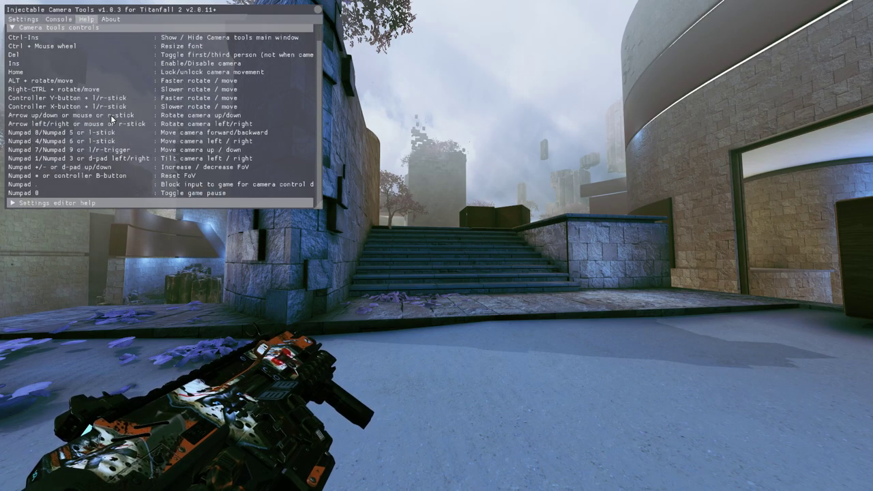
click(26, 20)
scroll(252, 173, down, 2)
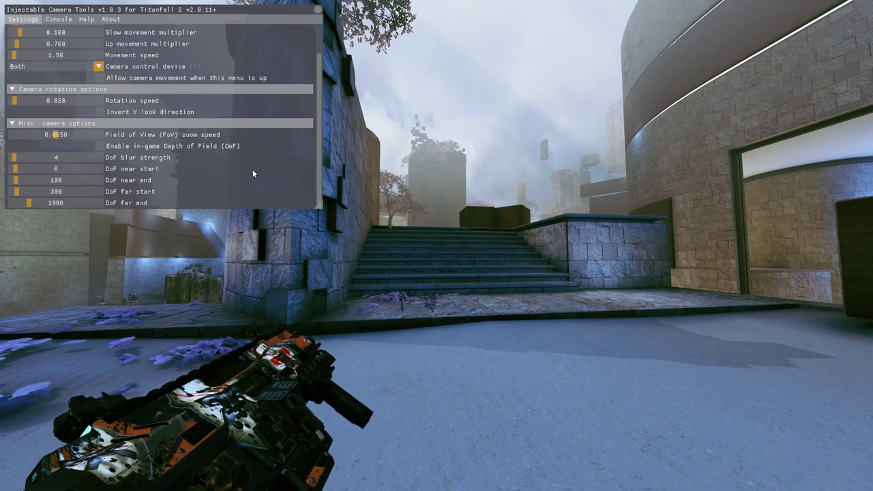
scroll(253, 169, up, 2)
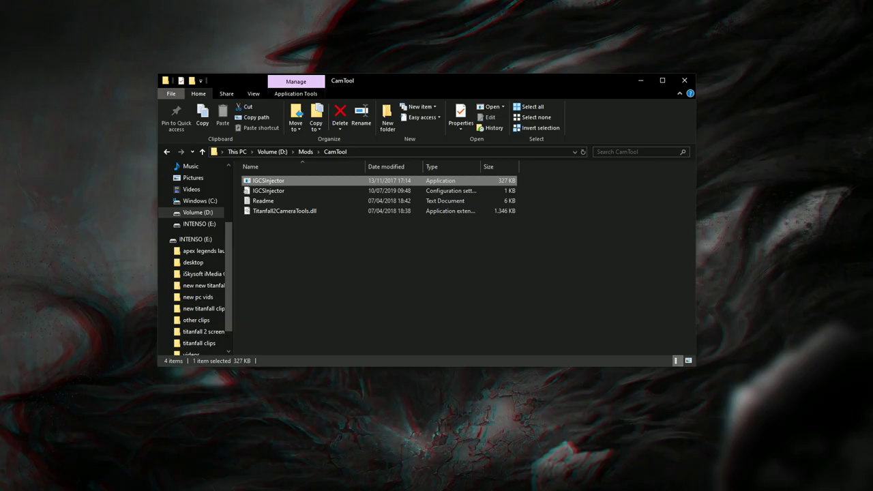
Step: Run IGCSInjector from D:\Mods\CamTool to inject the camera DLL into the game
key(Return)
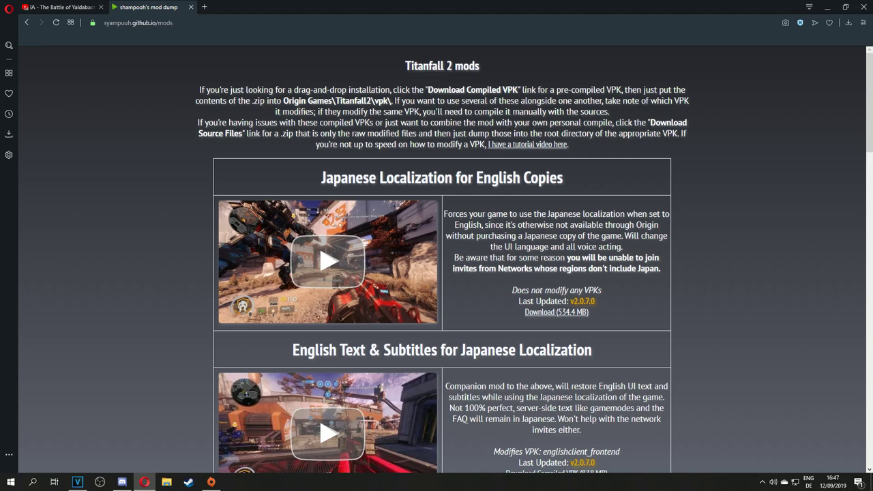
scroll(442, 273, down, 12)
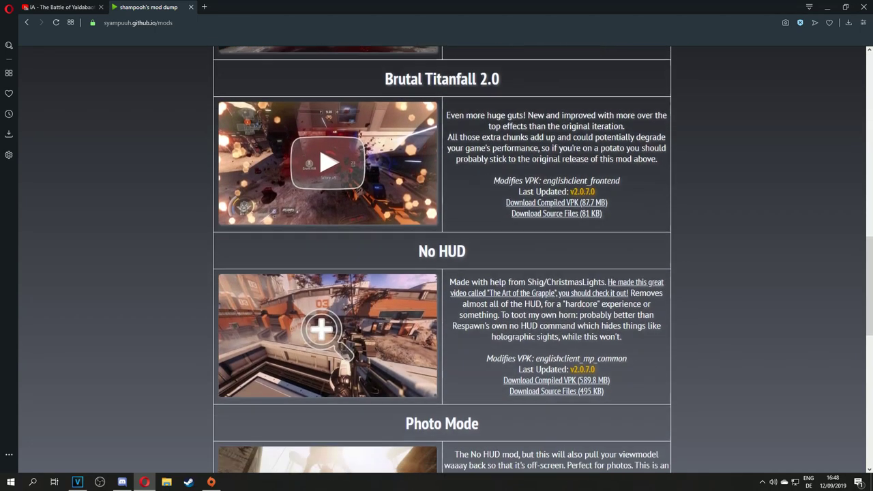
scroll(442, 273, down, 9)
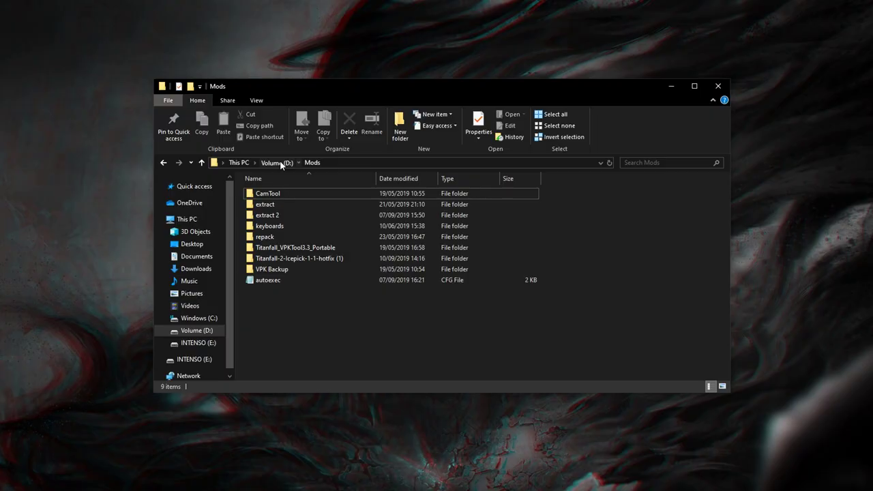
Step: Go up to Volume (D:) and open the Mods folder
click(276, 162)
double_click(274, 204)
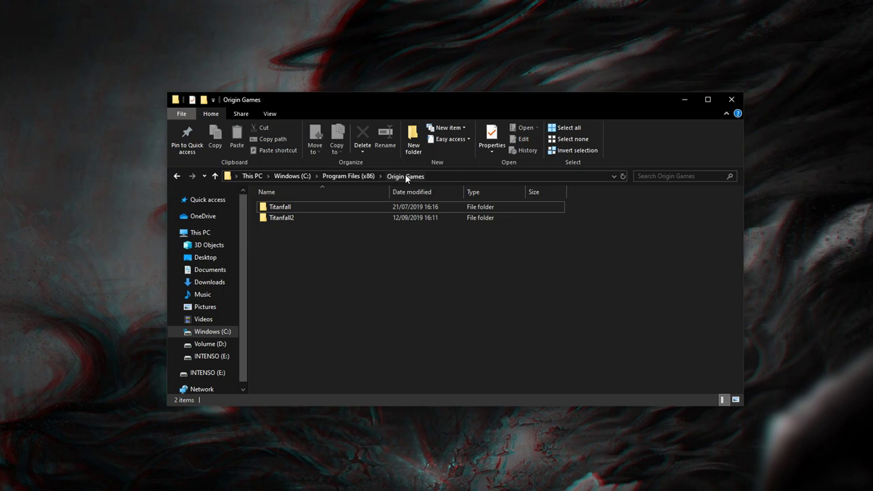
Step: Open the Titanfall2 install folder's vpk folder of game archives
click(285, 222)
double_click(285, 219)
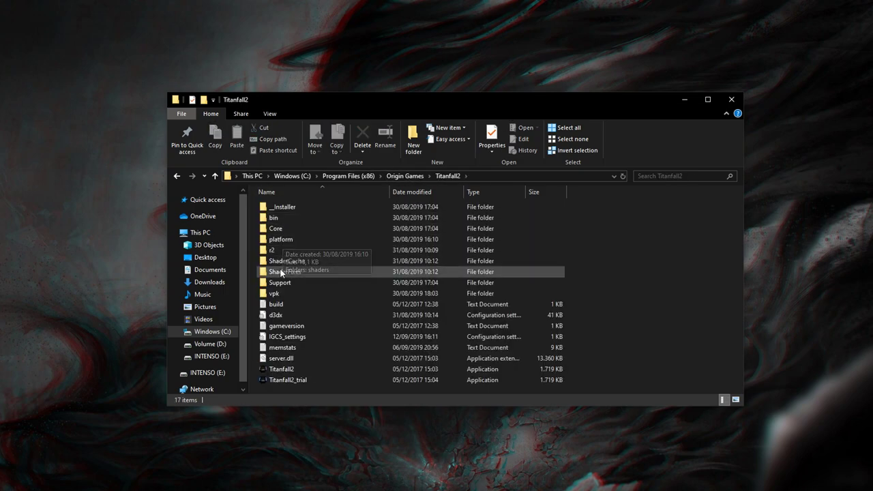
double_click(281, 293)
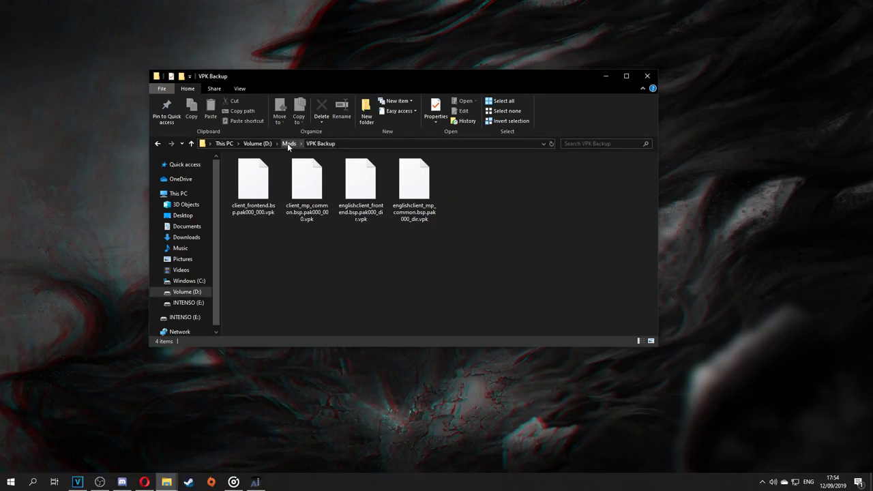
Step: Back in D:\Mods, look inside the extract and repack folders
click(312, 162)
click(262, 209)
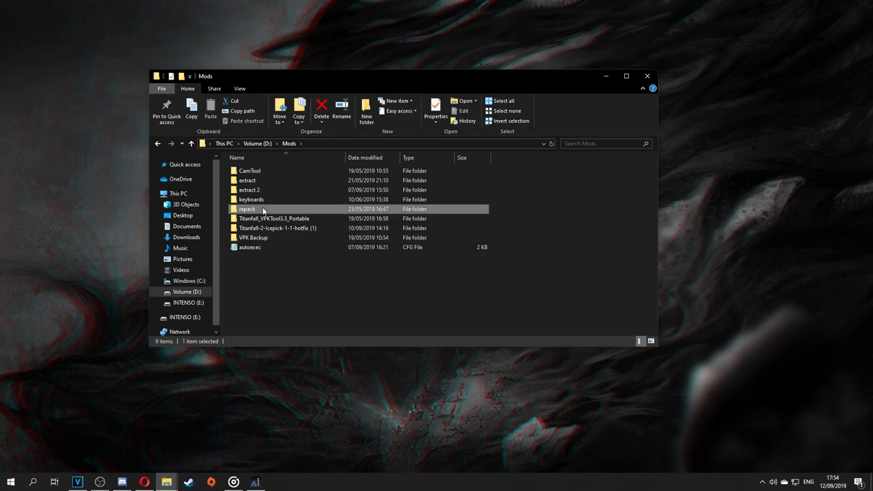
double_click(262, 180)
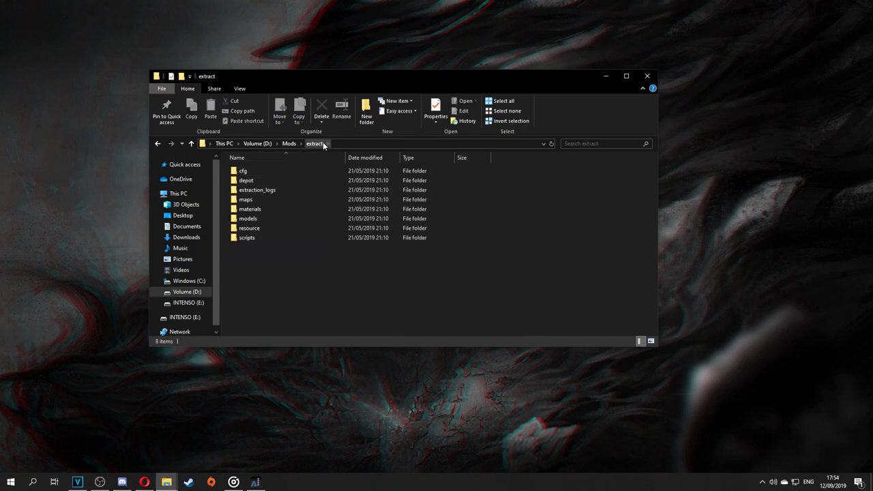
click(157, 146)
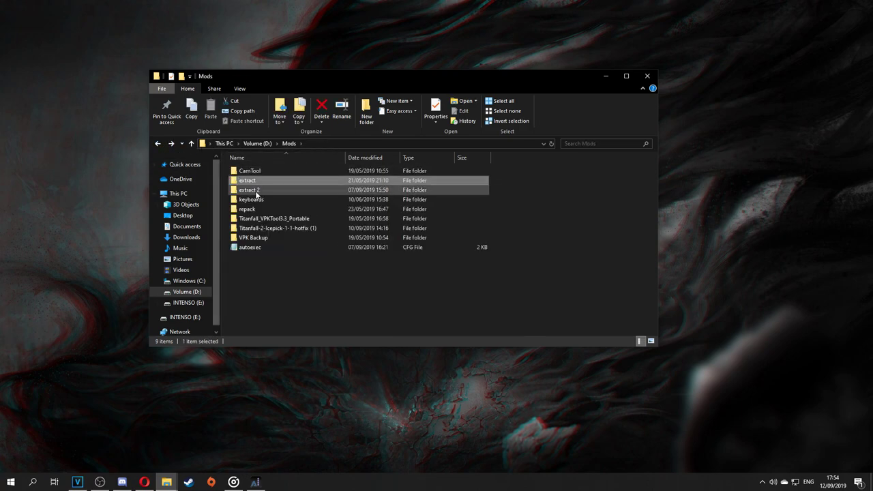
double_click(258, 207)
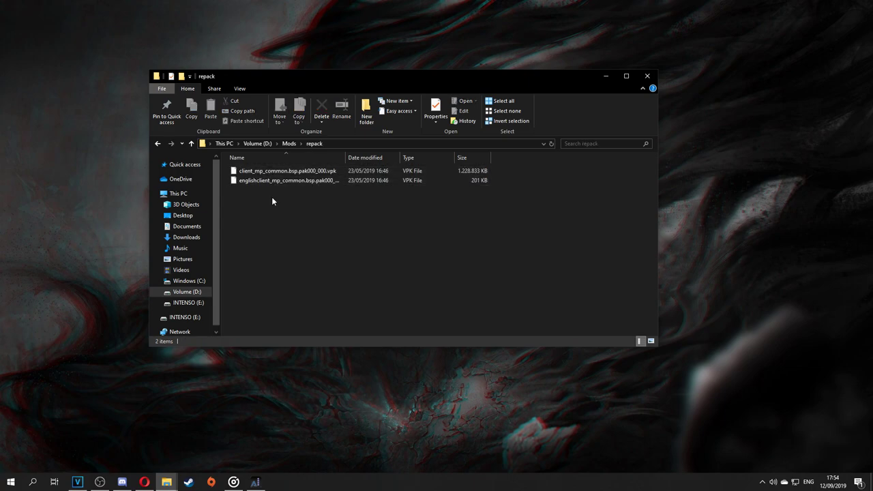
click(157, 144)
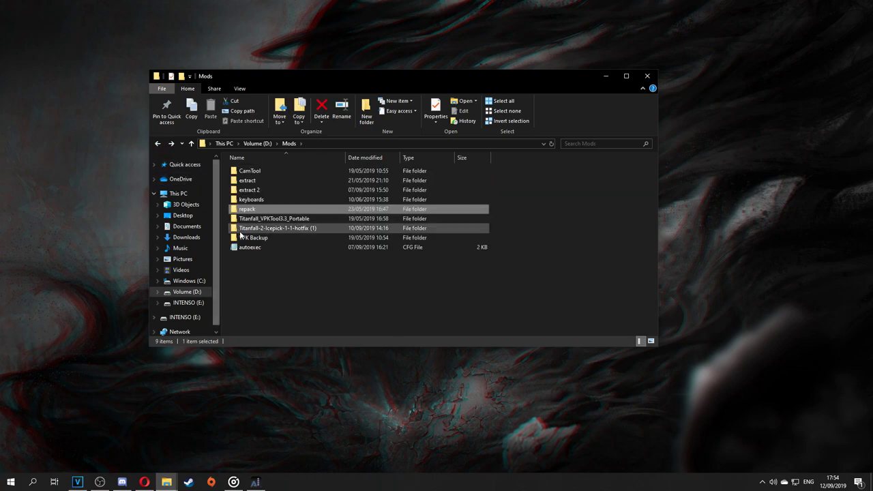
click(256, 182)
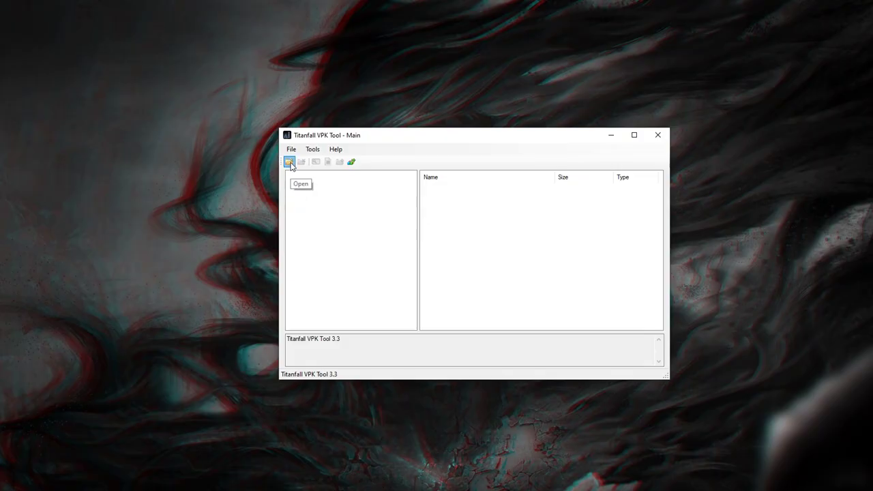
Step: Load englishclient_mp_common.bsp.pak000_dir.vpk into Titanfall VPK Tool, searching for "en"
click(289, 162)
click(703, 167)
text(en)
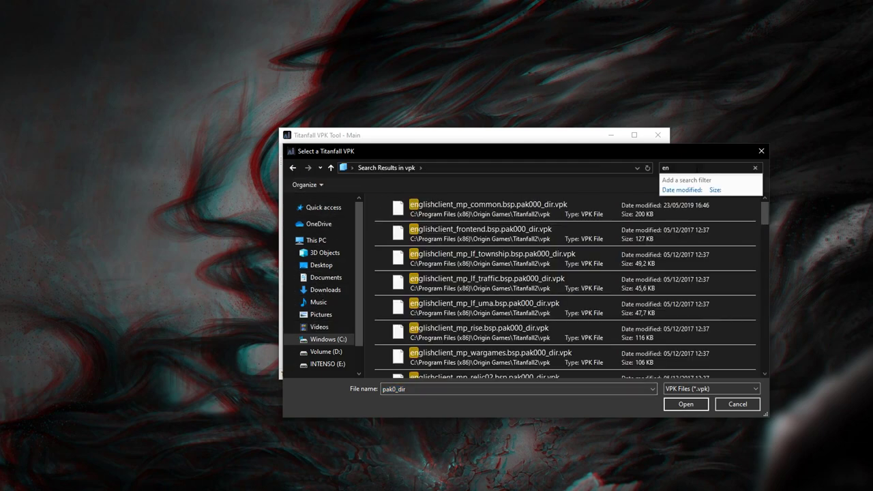
click(593, 209)
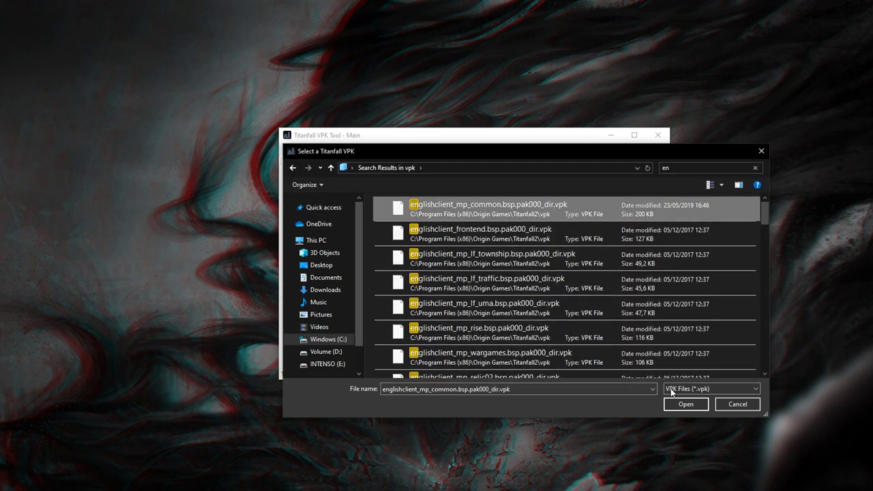
click(684, 404)
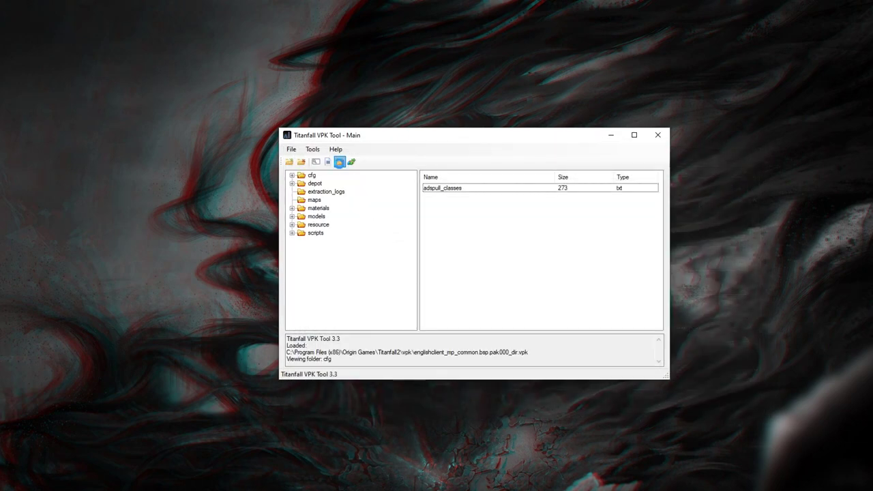
Step: Choose Extract All with D:\Mods\extract 2 as the destination
click(339, 162)
click(421, 335)
scroll(420, 327, down, 1)
click(417, 320)
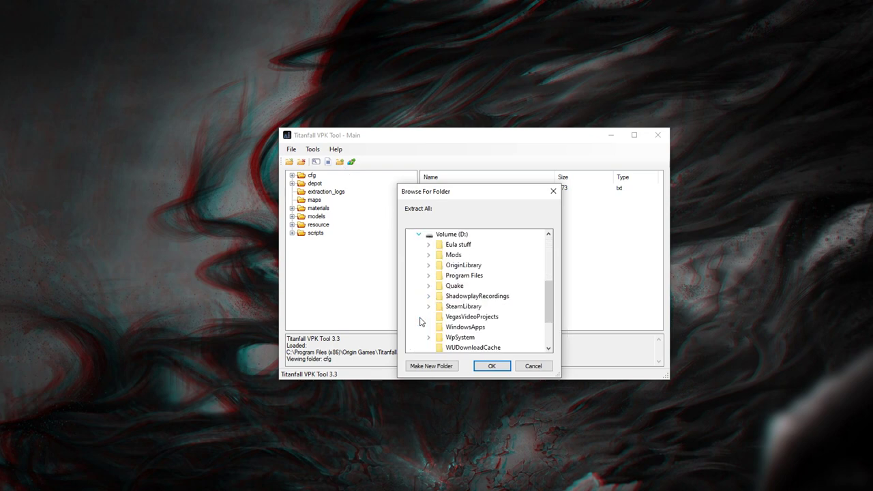
double_click(451, 255)
double_click(465, 286)
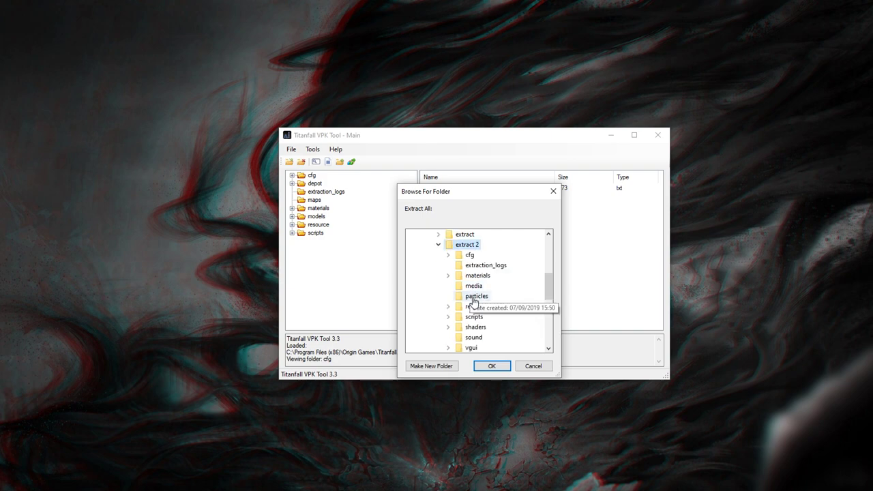